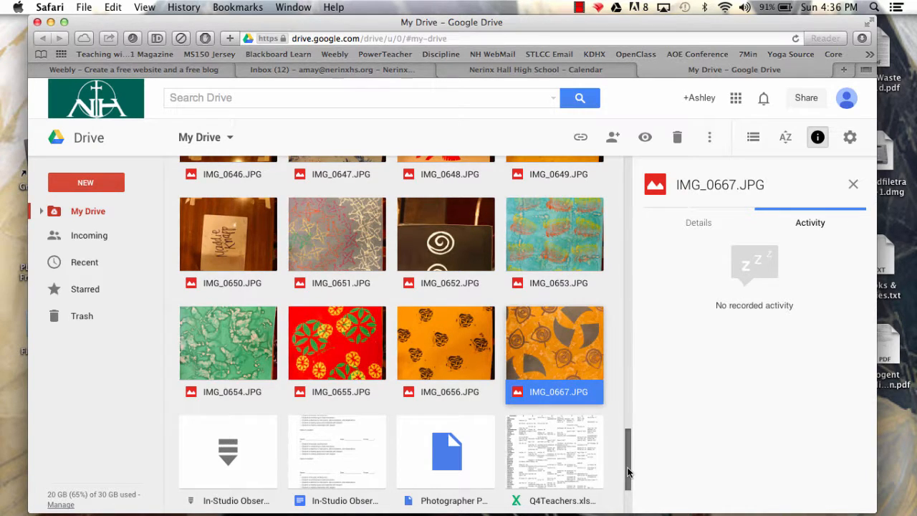
- Download IMG_0667.JPG from My Drive and enlarge its window in Preview for editing
mouse_move(633, 465)
left_mouse_down()
mouse_move(632, 407)
mouse_move(633, 465)
left_mouse_up()
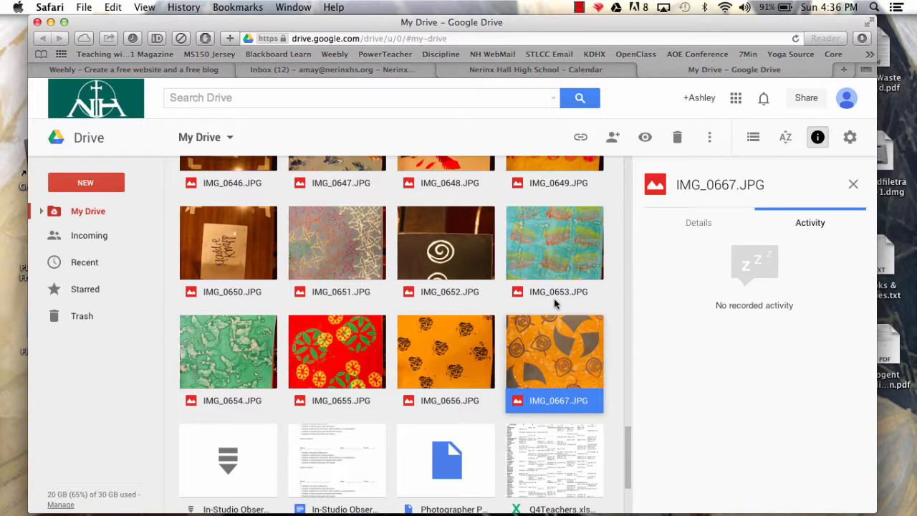
left_click(708, 141)
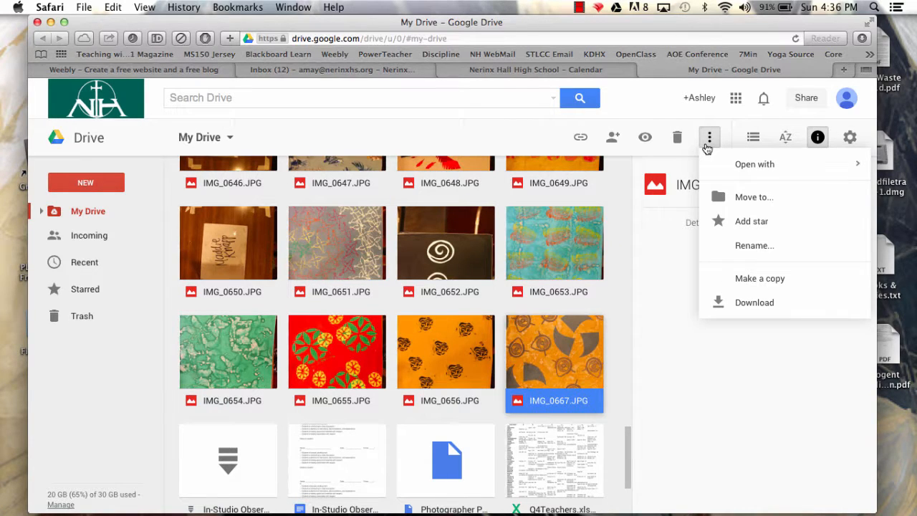
left_click(750, 301)
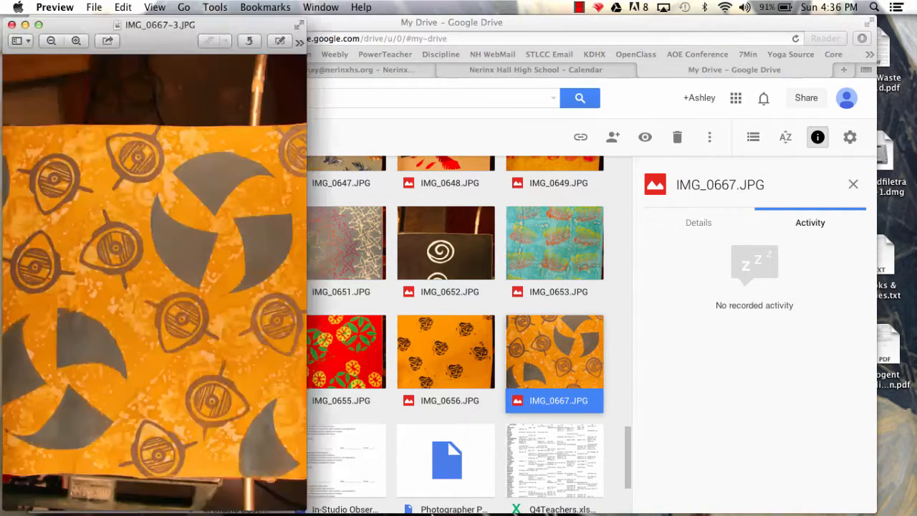
mouse_move(428, 511)
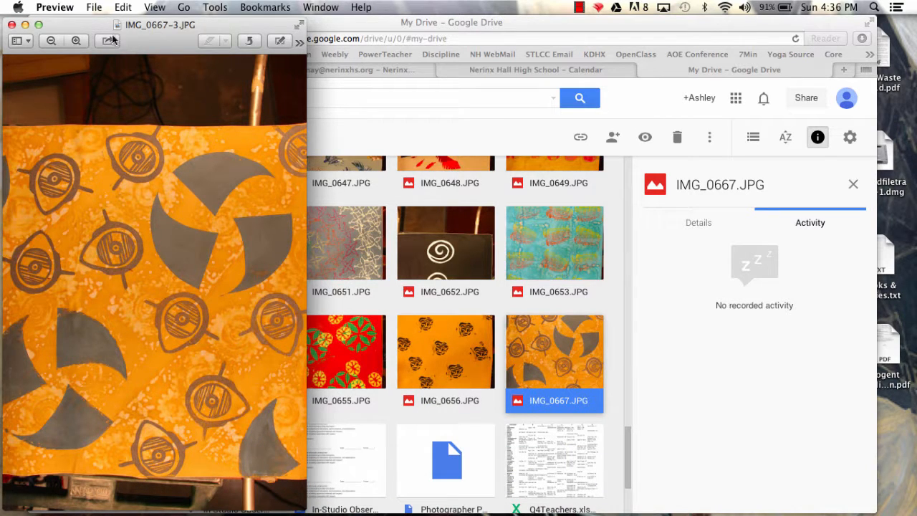
left_click(38, 25)
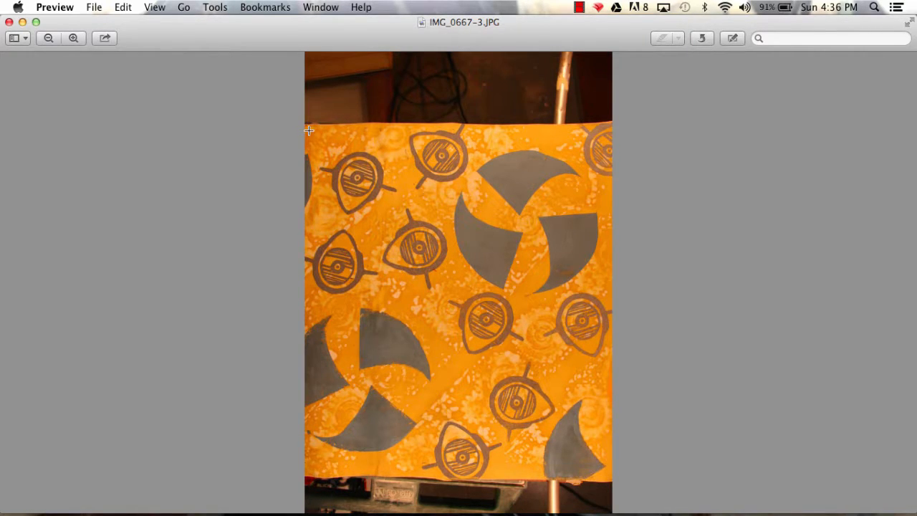
- Crop the photo to the orange patterned fabric, cutting off the dark background above and below it
left_click_drag(308, 130, 608, 468)
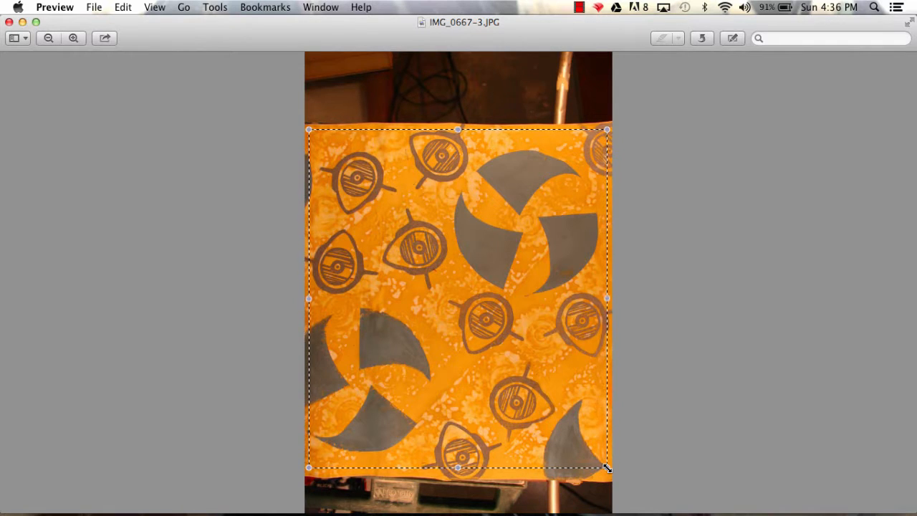
left_click(206, 10)
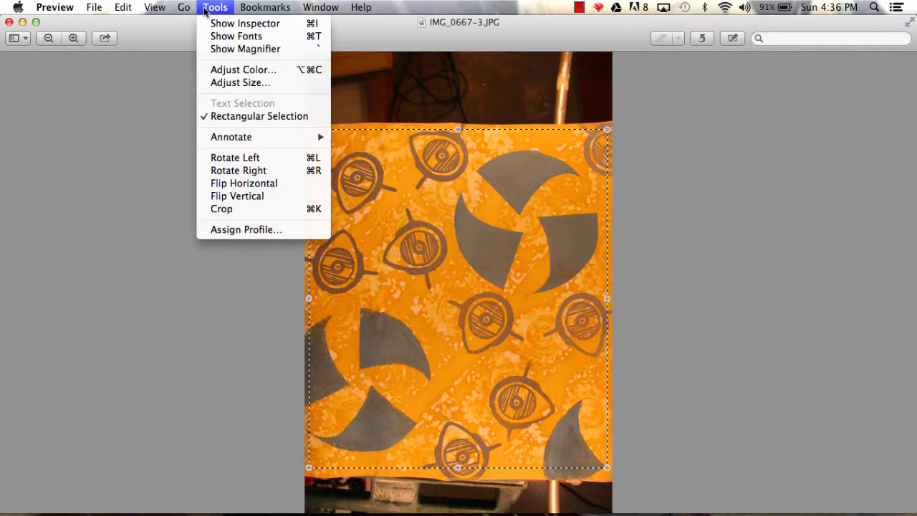
left_click(295, 208)
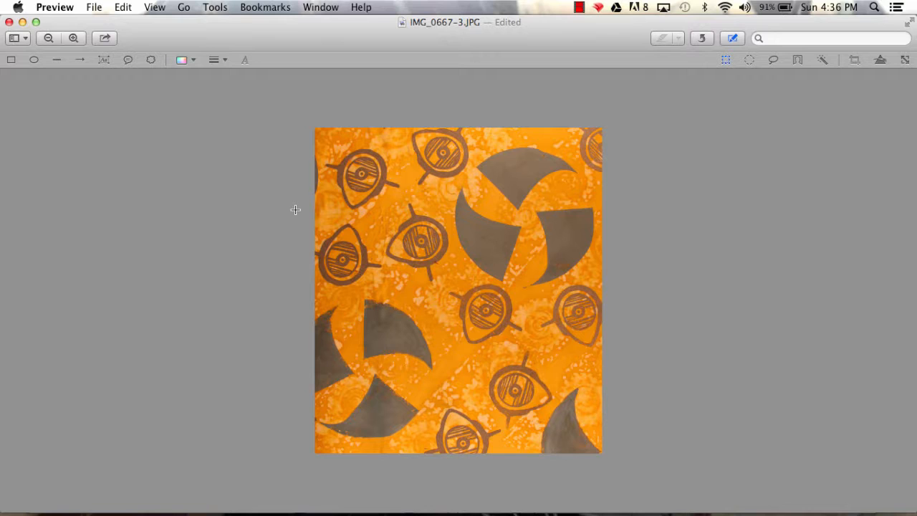
- Adjust the photo's color by raising the exposure slightly and shifting the temperature cooler
left_click(186, 9)
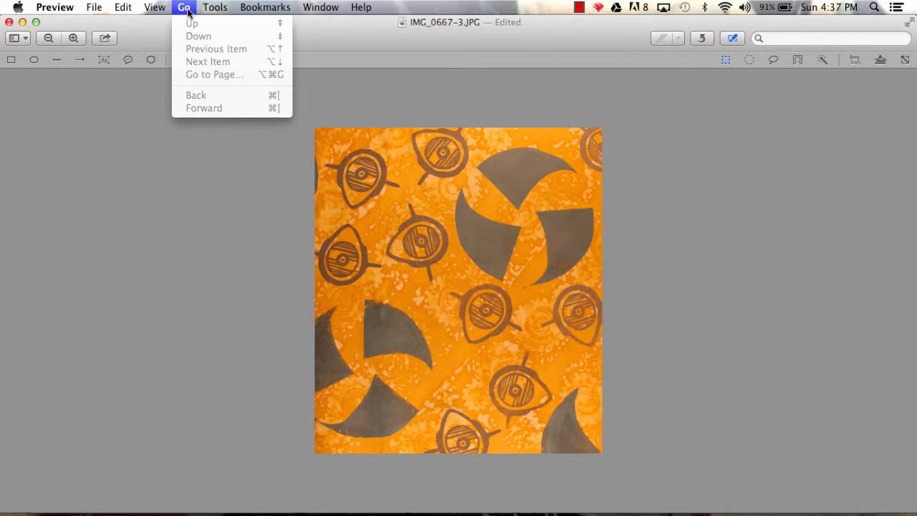
mouse_move(203, 12)
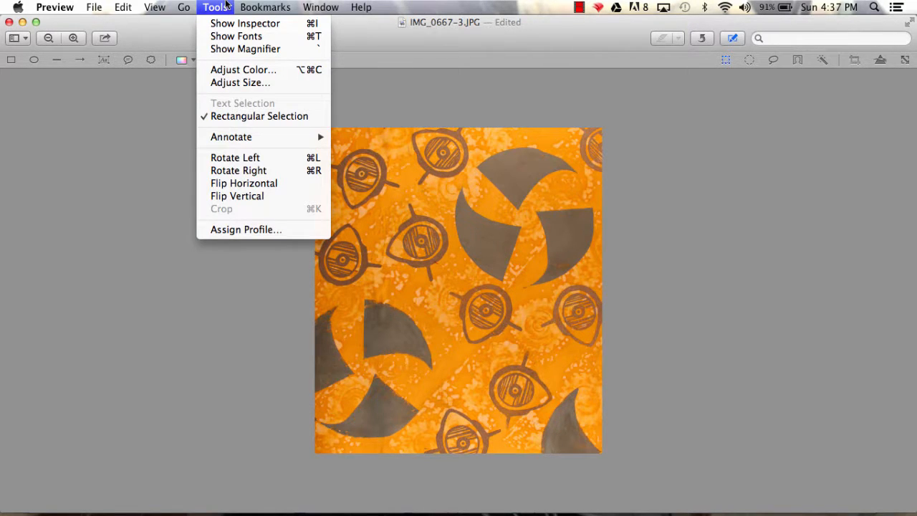
left_click(235, 70)
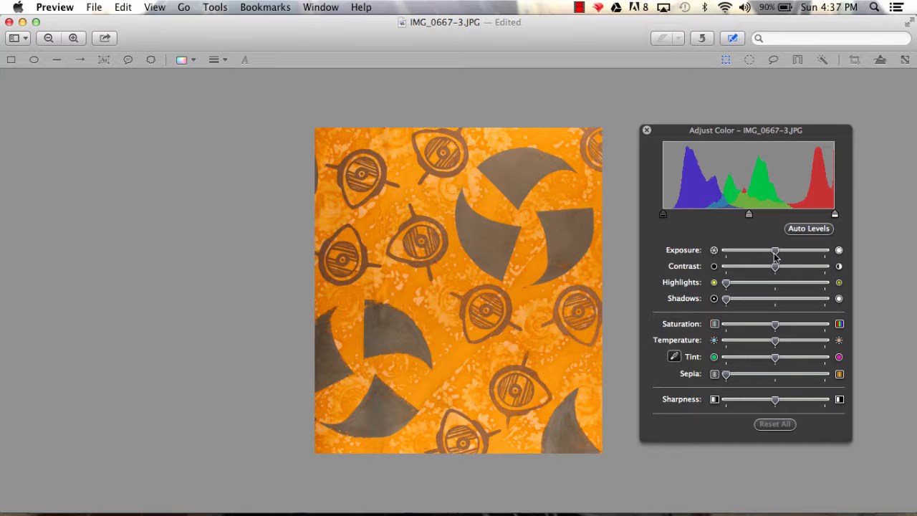
mouse_move(776, 256)
left_mouse_down()
mouse_move(784, 256)
mouse_move(750, 256)
mouse_move(780, 257)
left_mouse_up()
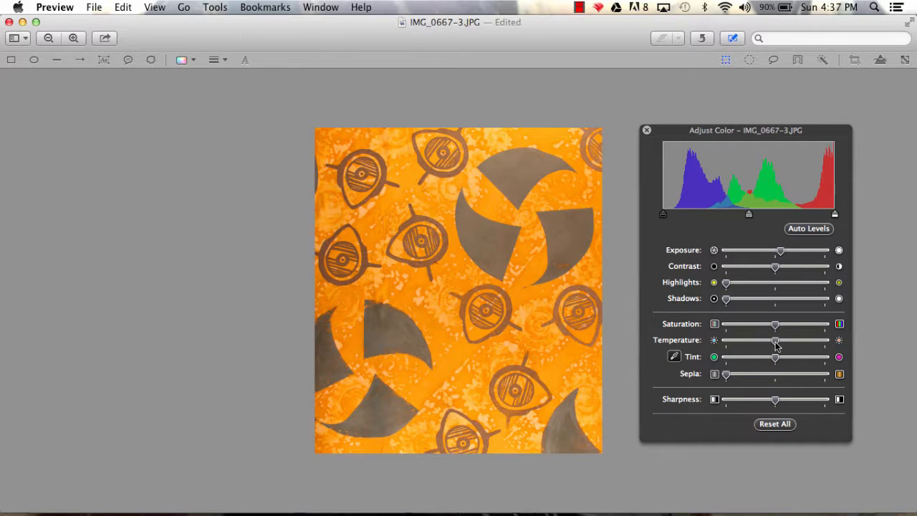
left_click_drag(775, 343, 761, 343)
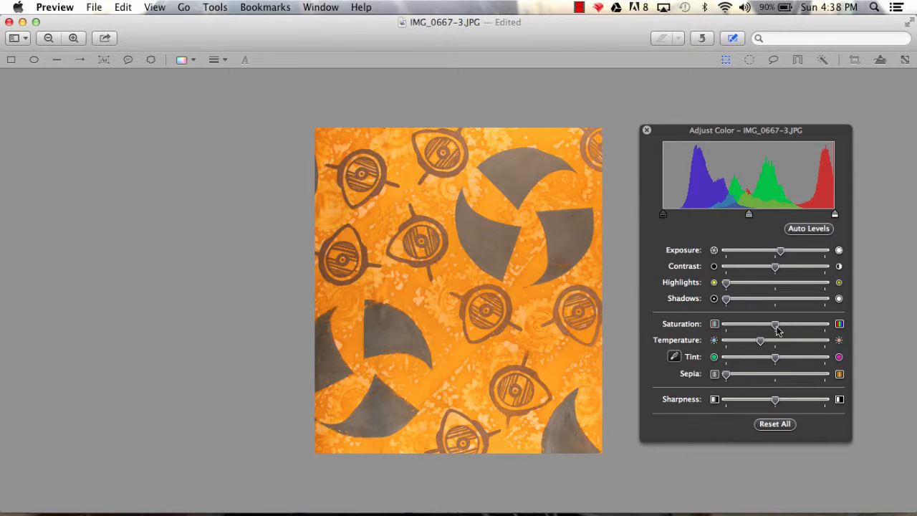
- Reduce the photo's saturation slightly below the midpoint, keeping the Adjust Color window clear of the image
mouse_move(779, 329)
left_mouse_down()
mouse_move(699, 324)
mouse_move(849, 328)
mouse_move(773, 327)
left_mouse_up()
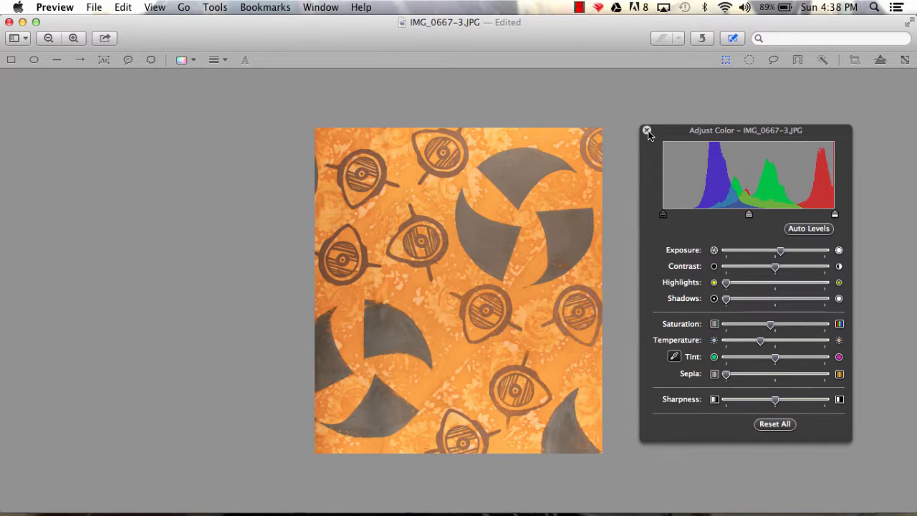
left_click_drag(665, 135, 743, 138)
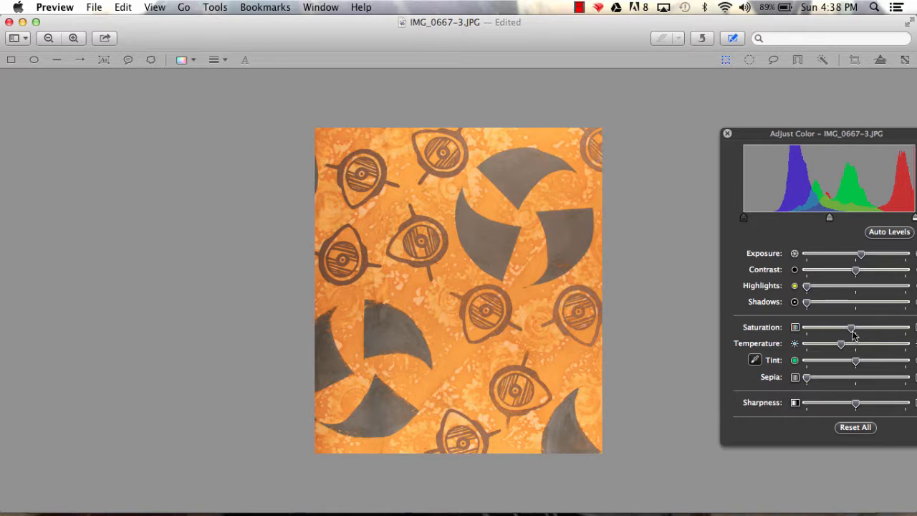
left_click_drag(853, 334, 855, 334)
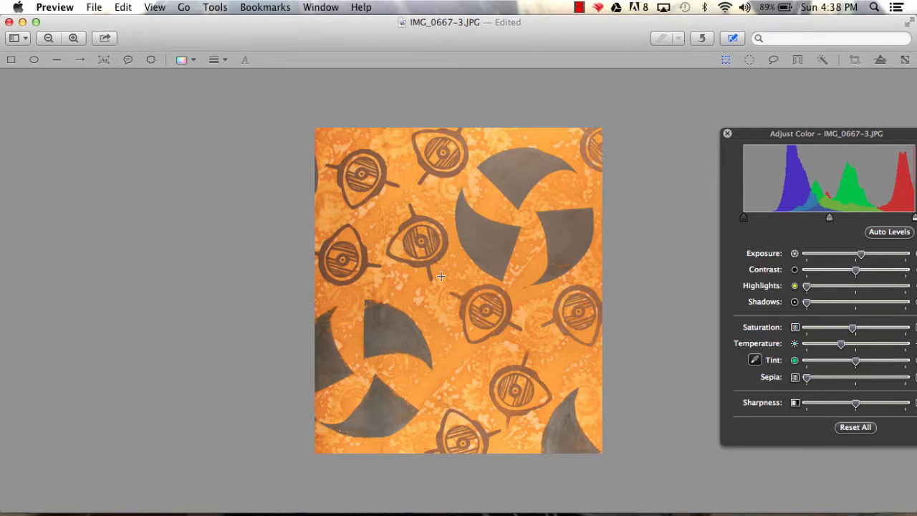
- Duplicate the edited photo and save the copy to the Desktop as a JPEG named Force
left_click(95, 7)
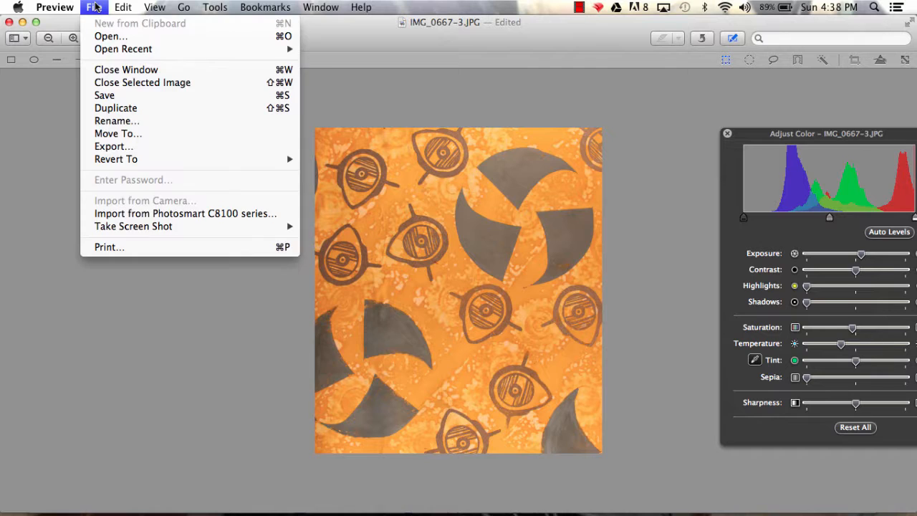
left_click(124, 114)
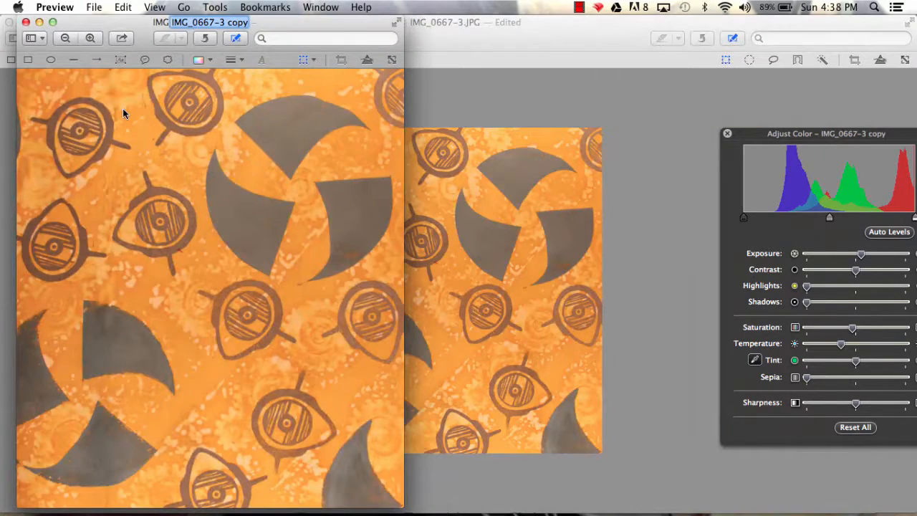
left_click(96, 8)
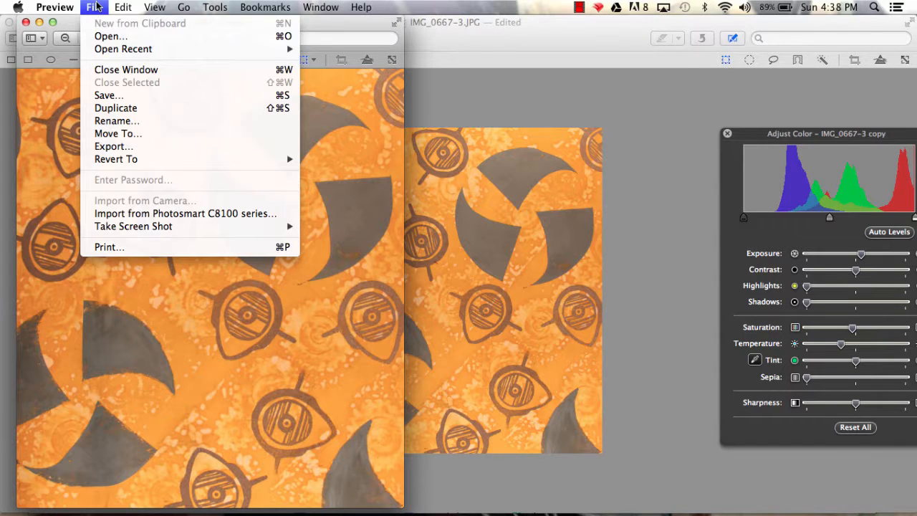
left_click(141, 98)
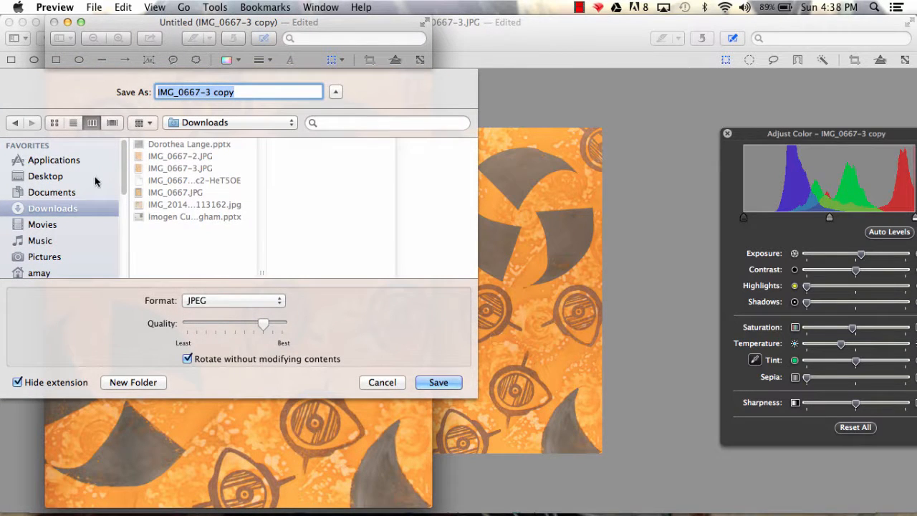
left_click(65, 177)
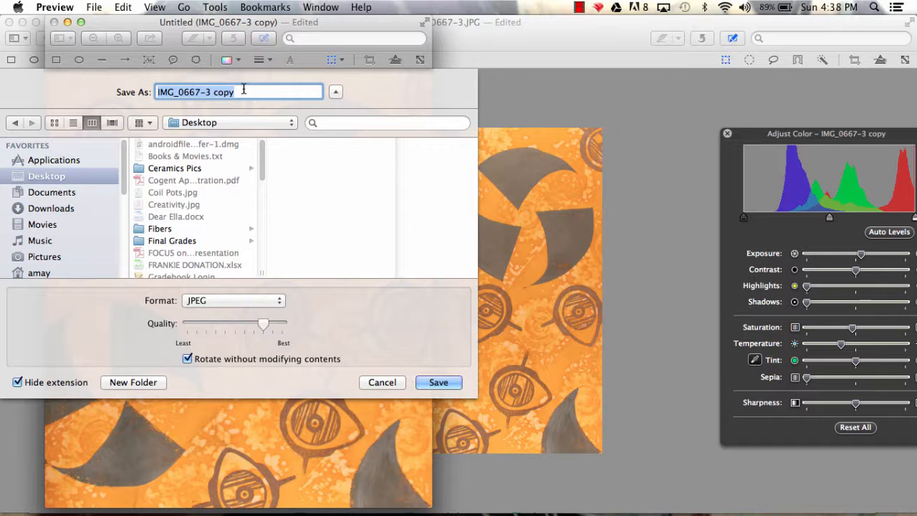
type("Force")
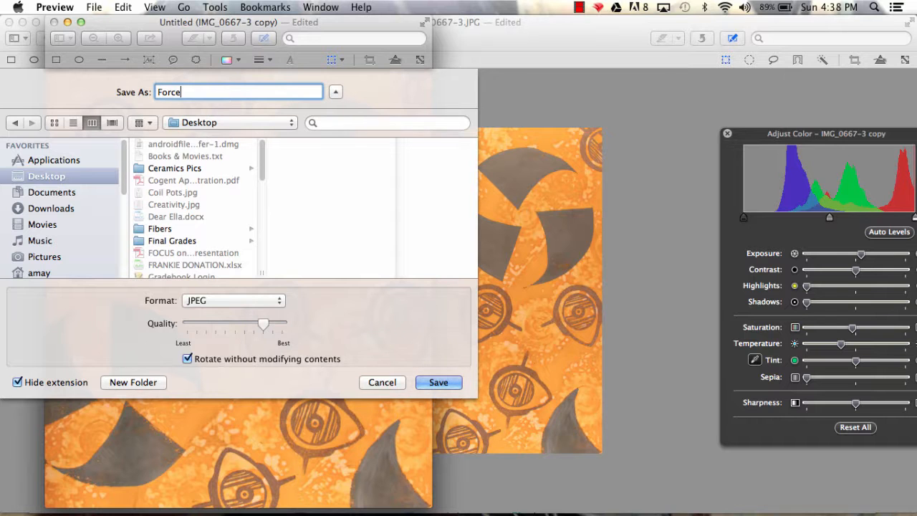
key("Return")
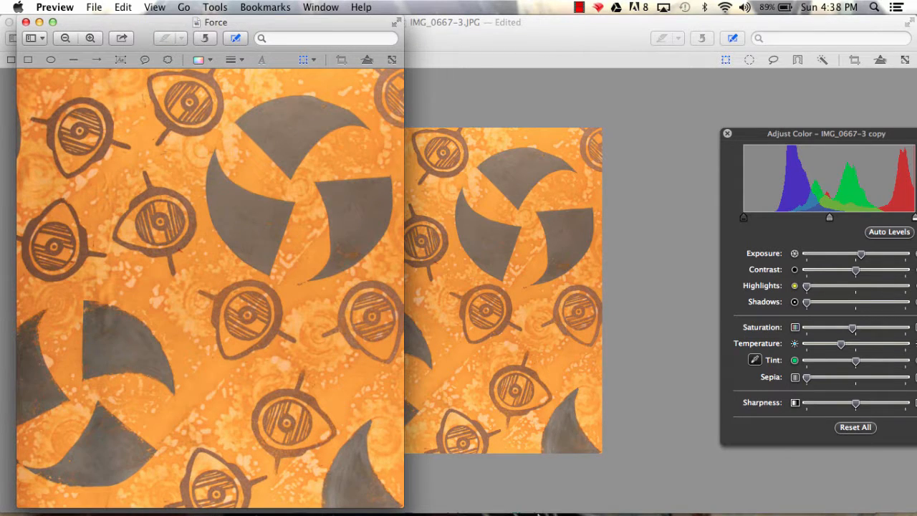
- Switch to Weebly in Safari and open the e-Portfolio site's Gallery page for editing
mouse_move(546, 513)
left_click(374, 462)
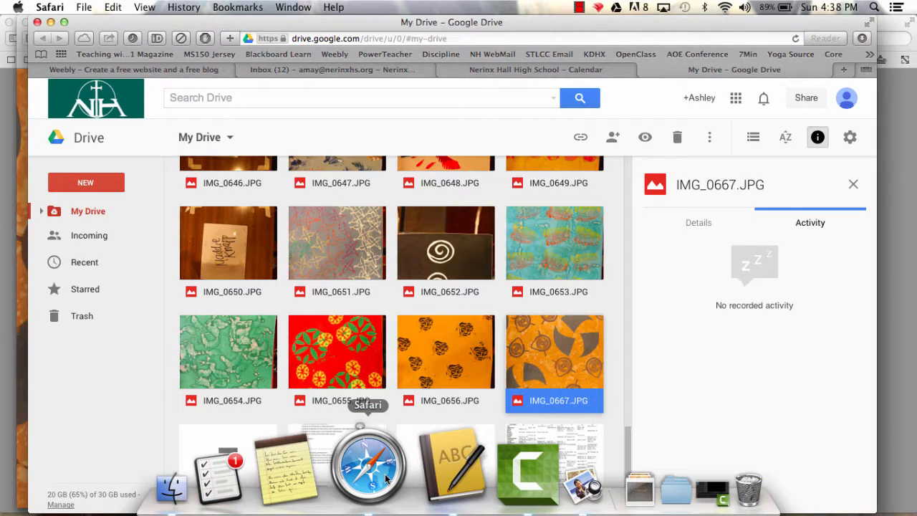
left_click(170, 68)
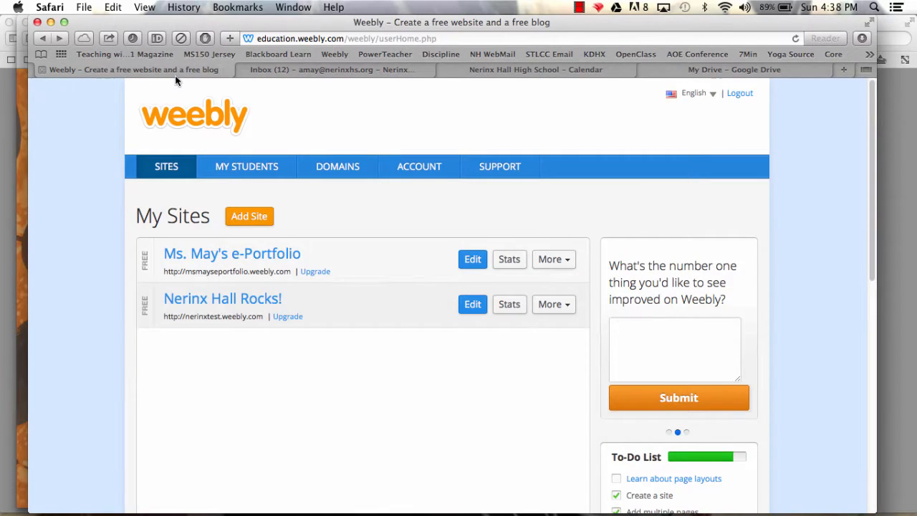
left_click(269, 255)
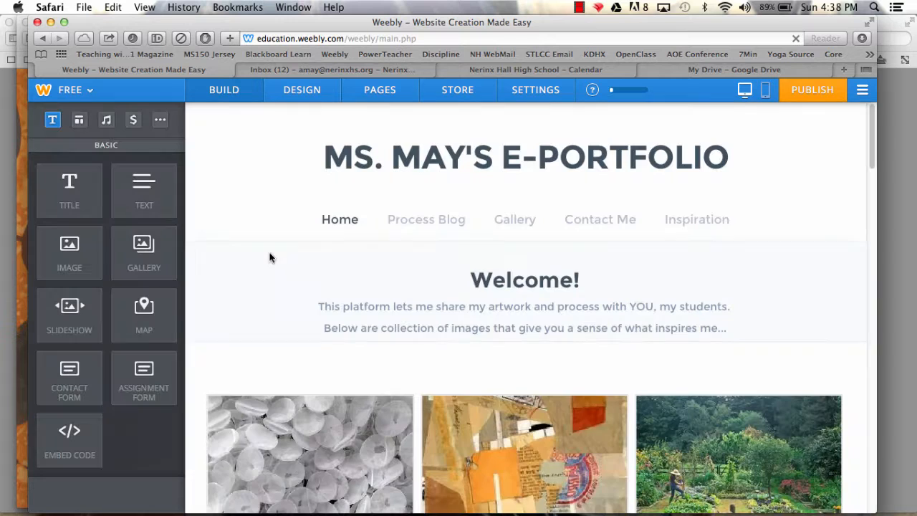
left_click(518, 223)
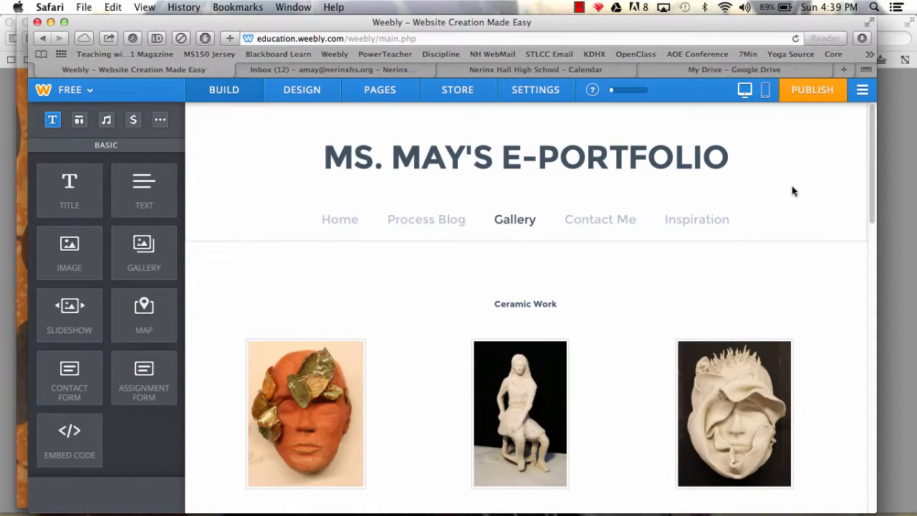
- Upload the Force image from the Desktop into the empty image gallery under Fiber Arts
left_click_drag(872, 123, 896, 423)
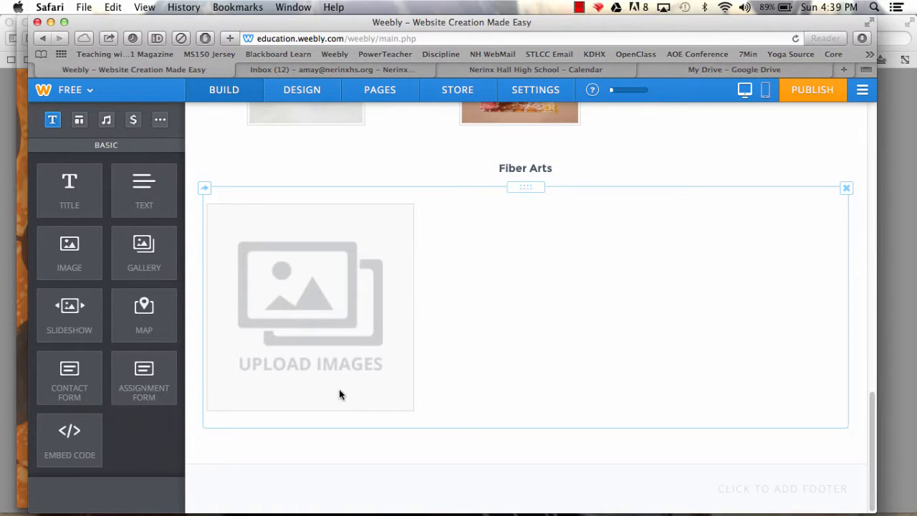
left_click(316, 295)
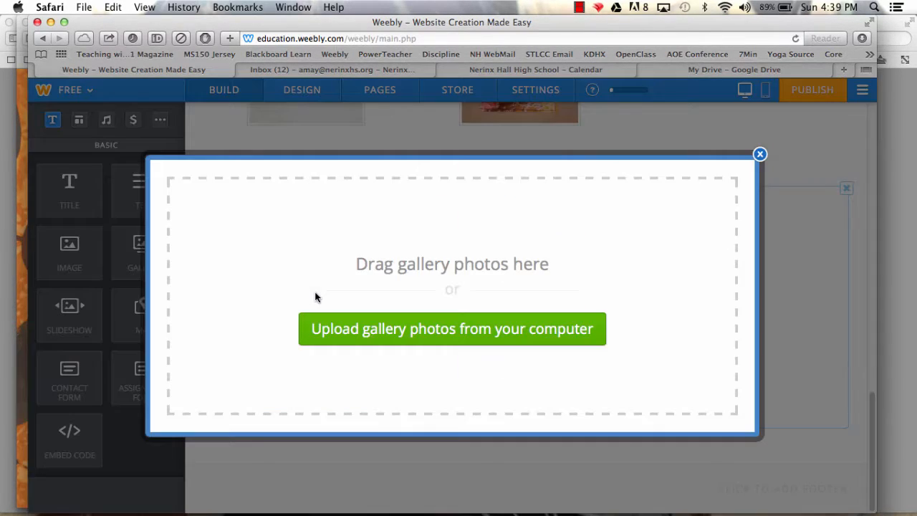
left_click(377, 330)
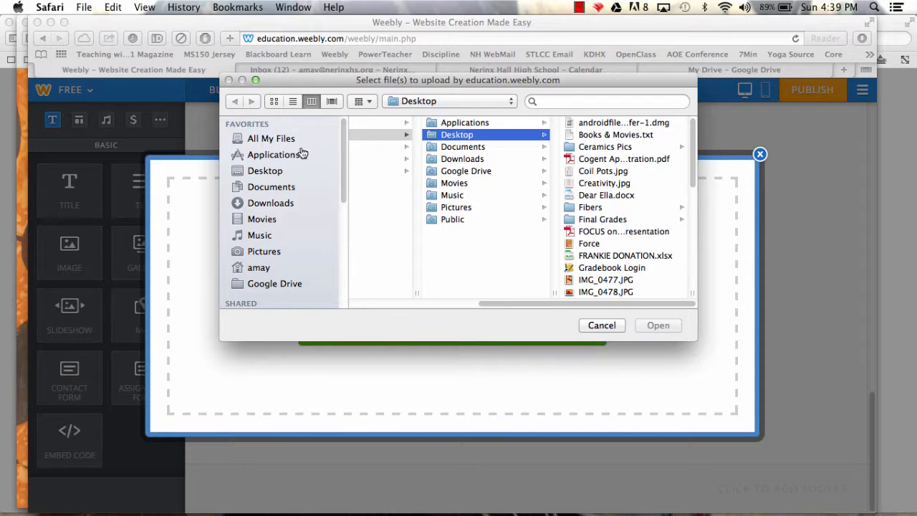
left_click(624, 244)
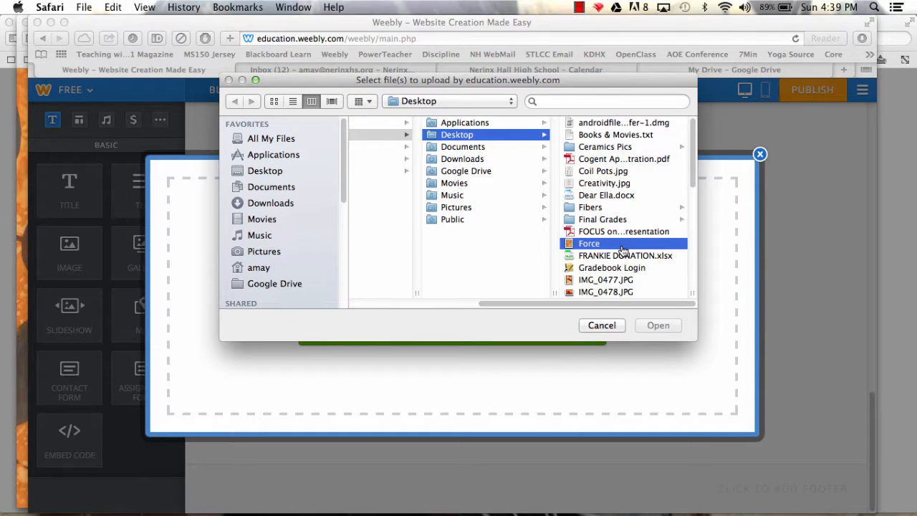
key("Return")
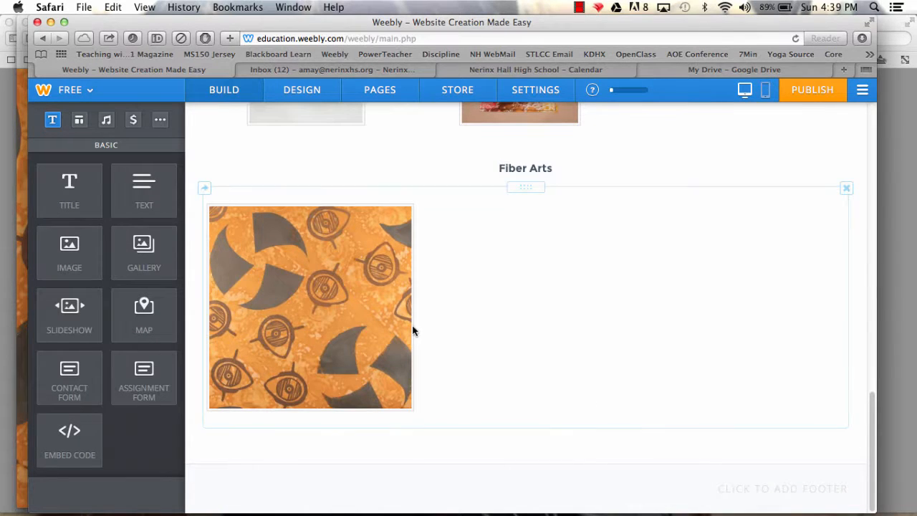
- Try Rectangle cropping on the Fiber Arts gallery and return the cropping to Square
left_click(365, 295)
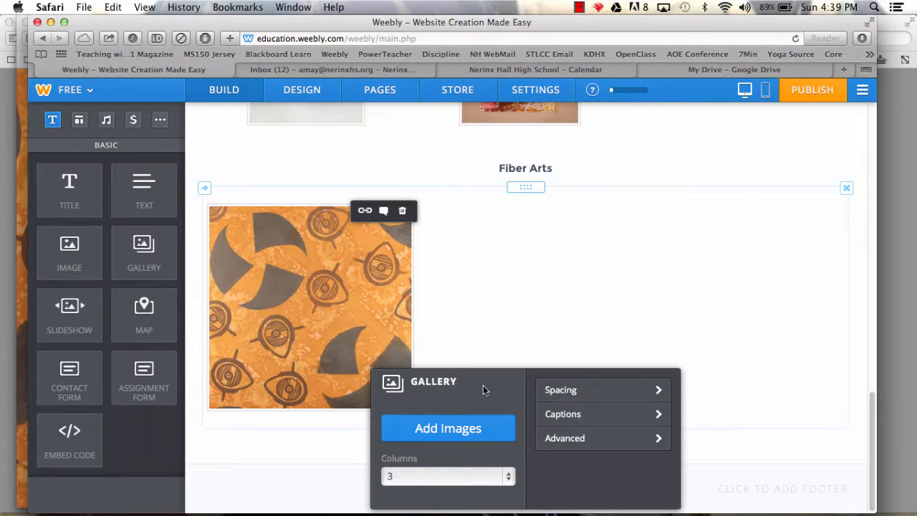
left_click(595, 438)
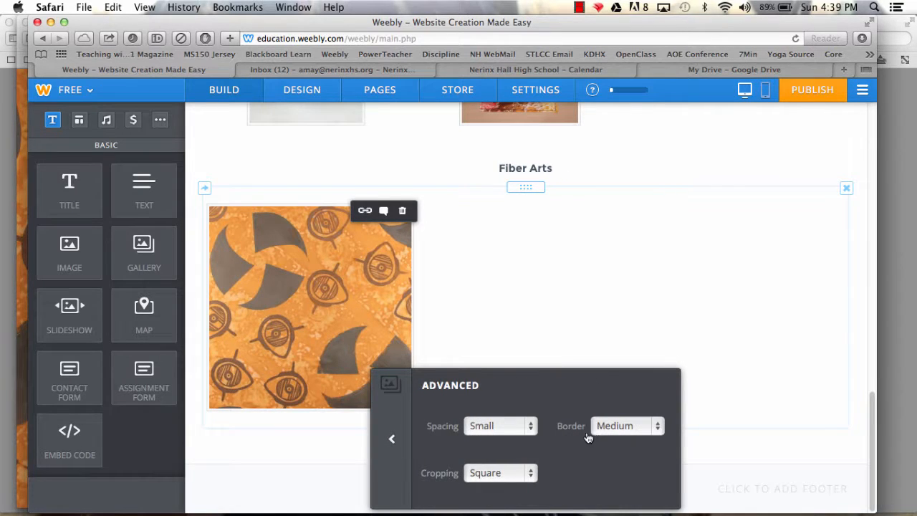
left_click(534, 473)
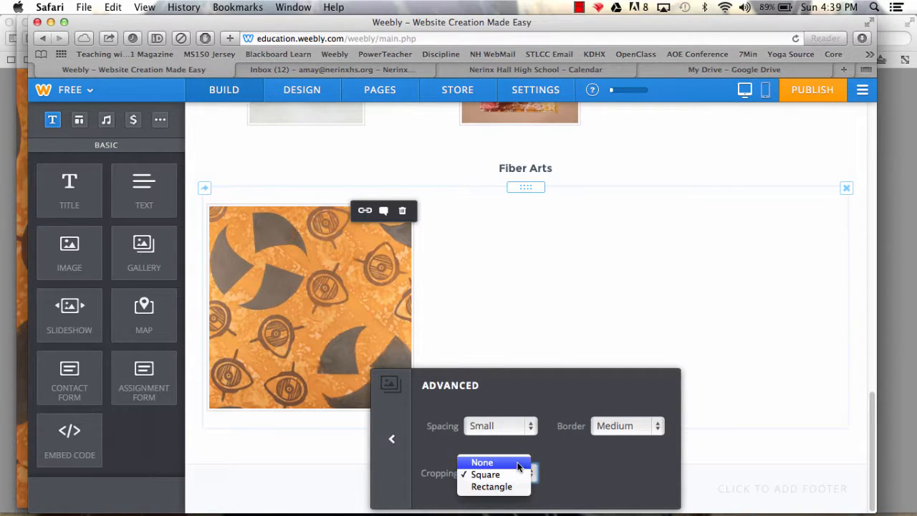
left_click(521, 487)
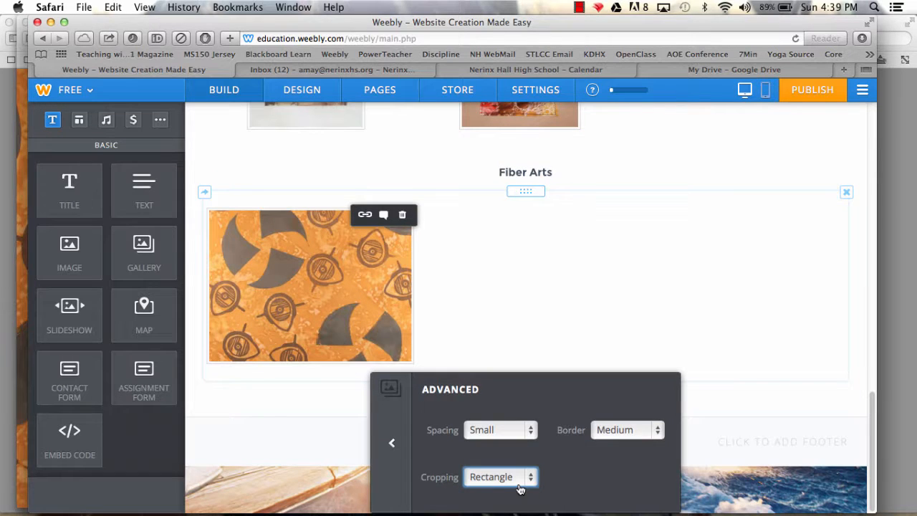
left_click(523, 485)
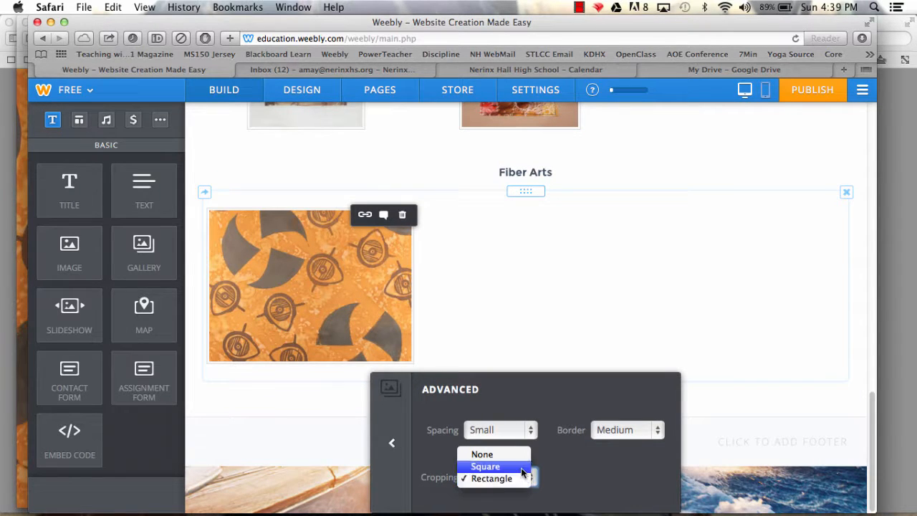
left_click(524, 467)
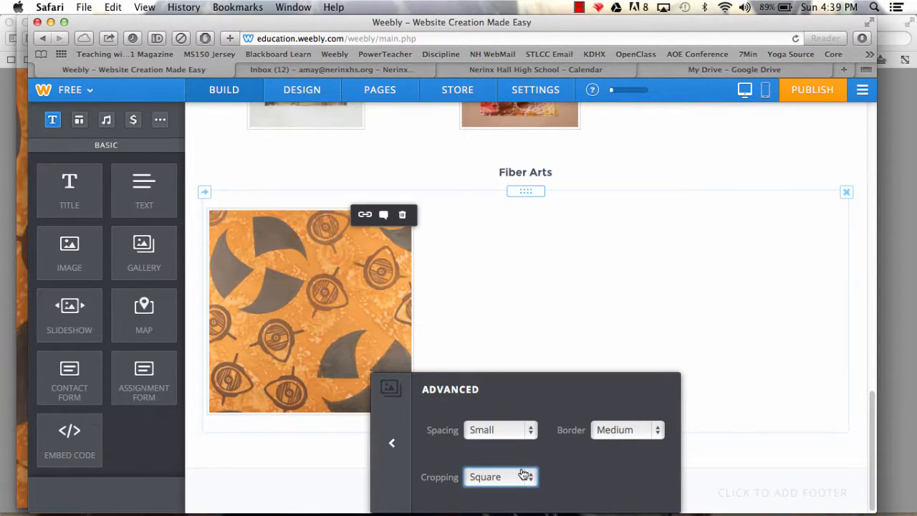
left_click(394, 443)
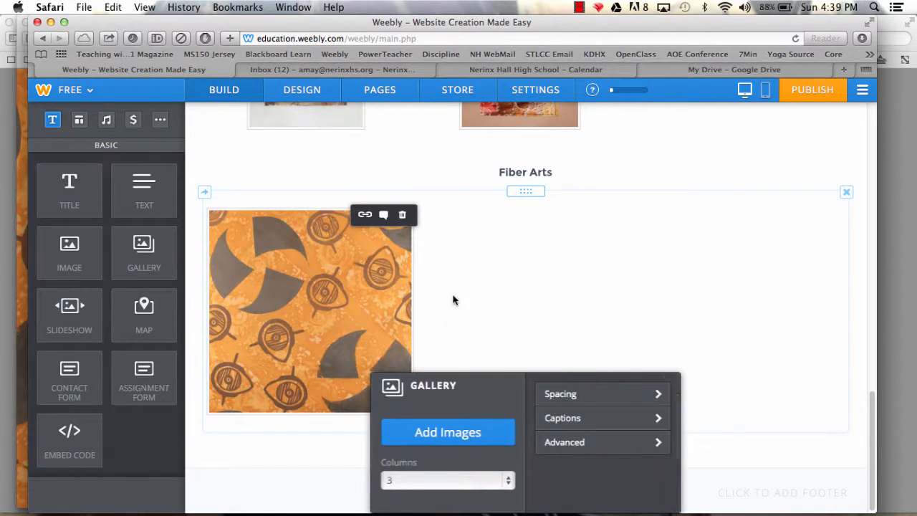
- Add the caption Force to the image in the Fiber Arts gallery and save it
left_click(384, 217)
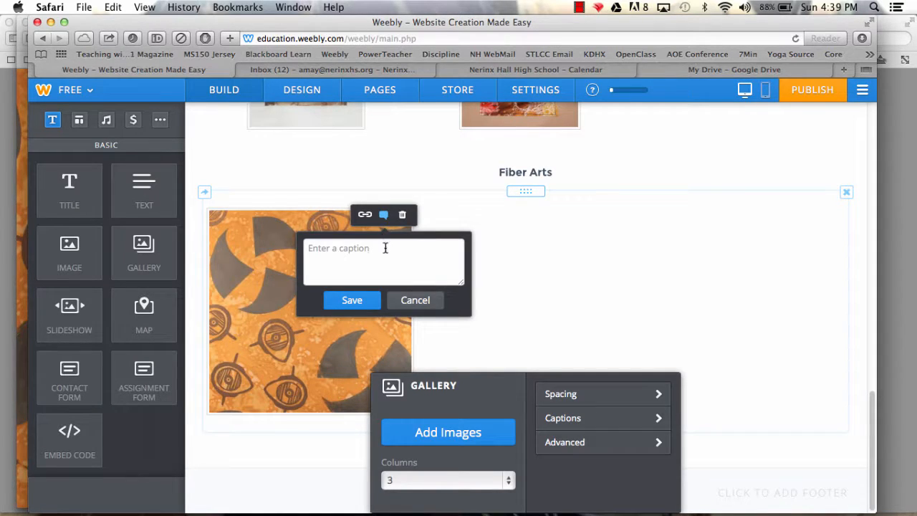
left_click(385, 248)
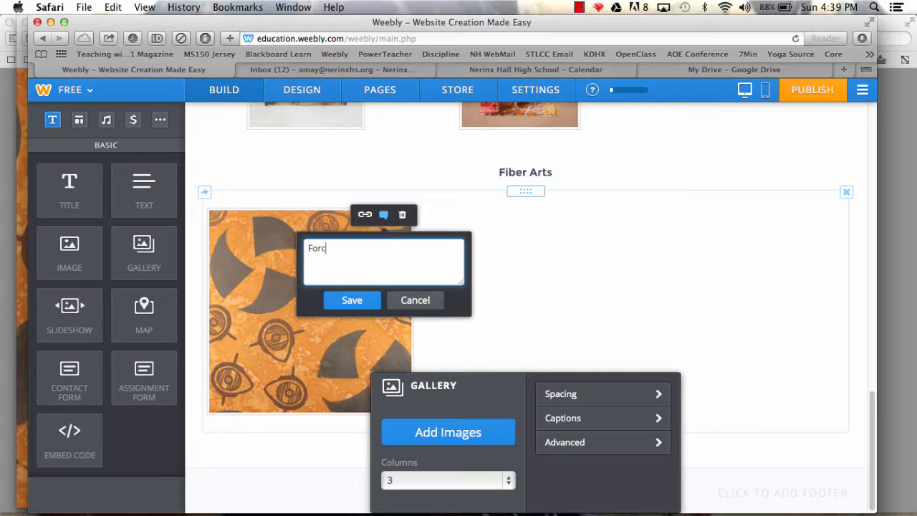
left_click(364, 301)
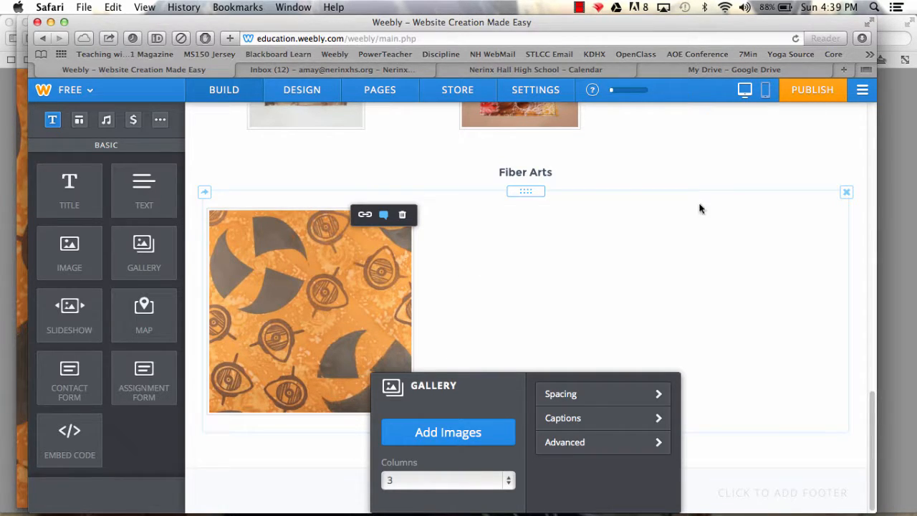
- Deselect the Fiber Arts gallery and publish the updated e-portfolio website, closing the publication dialog
left_click(771, 165)
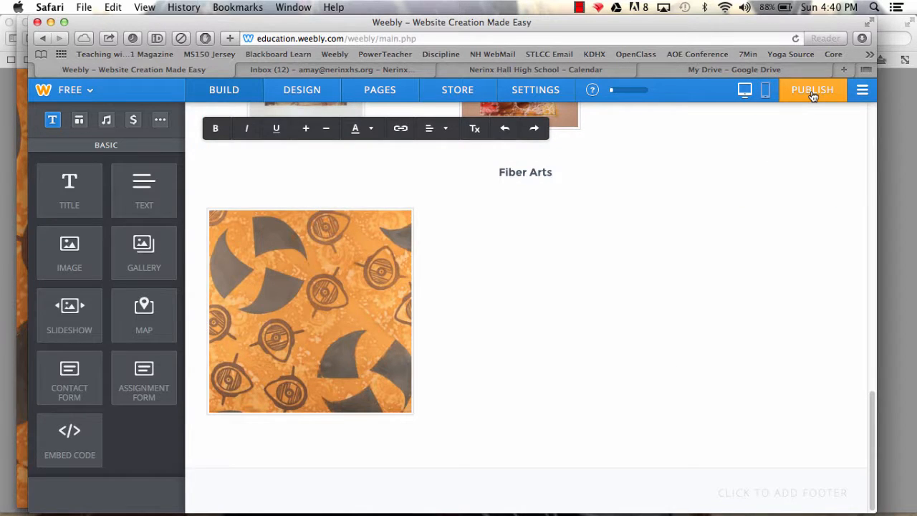
left_click(813, 92)
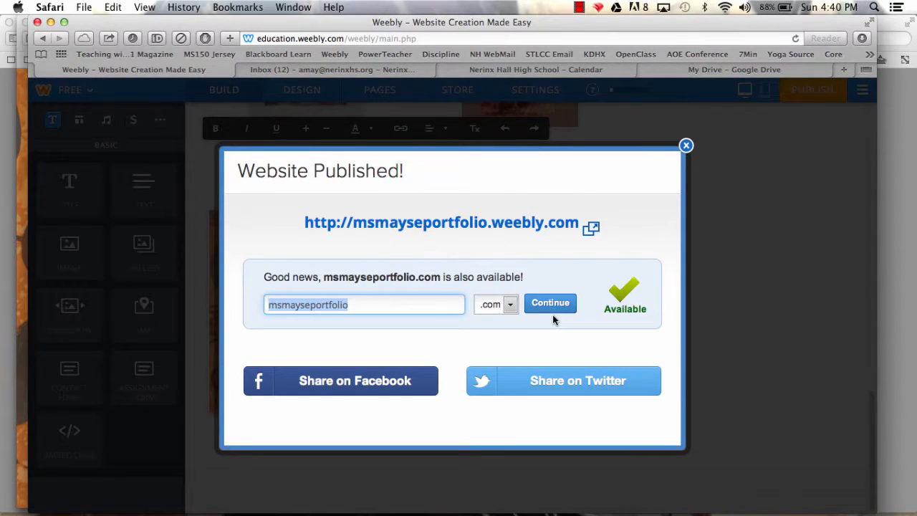
left_click(686, 145)
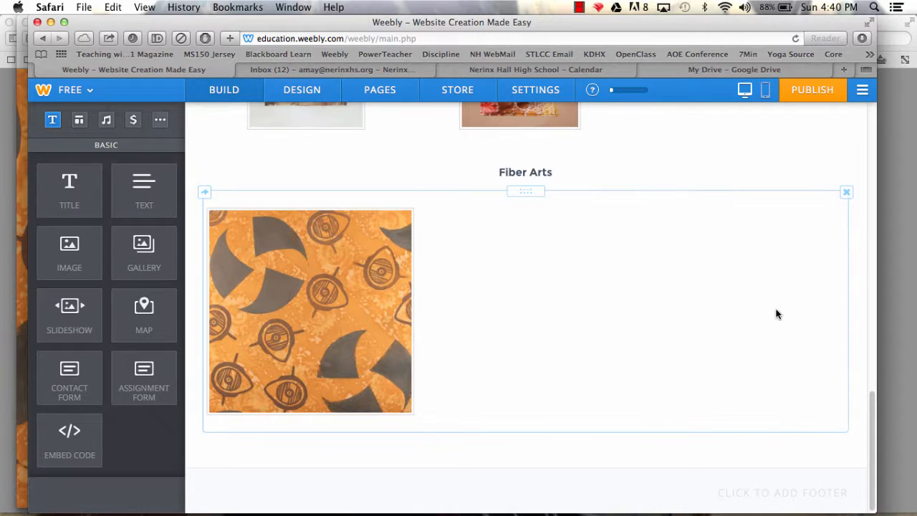
mouse_move(874, 408)
left_mouse_down()
mouse_move(874, 381)
mouse_move(875, 399)
left_mouse_up()
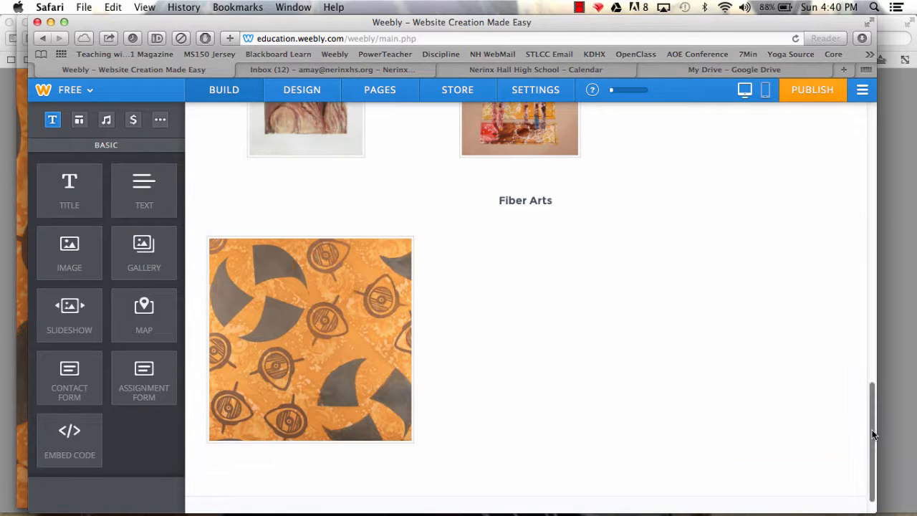
left_click_drag(874, 429, 846, 122)
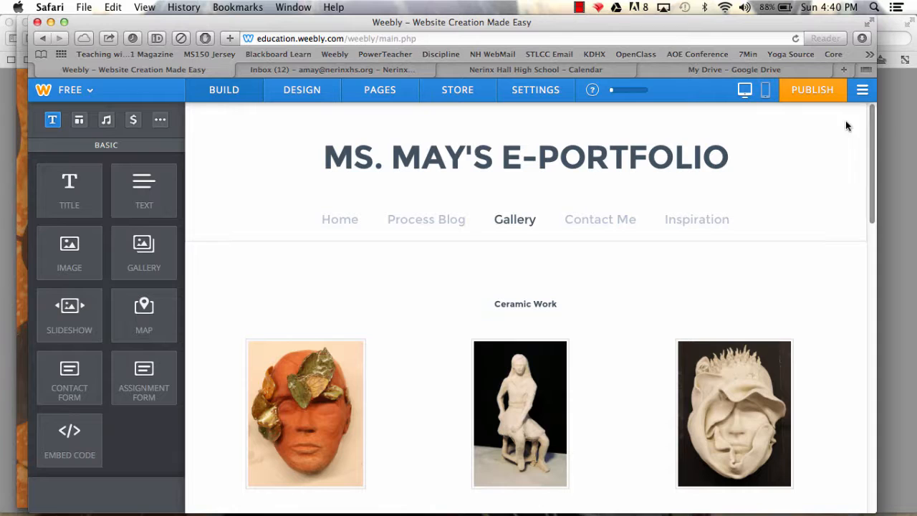